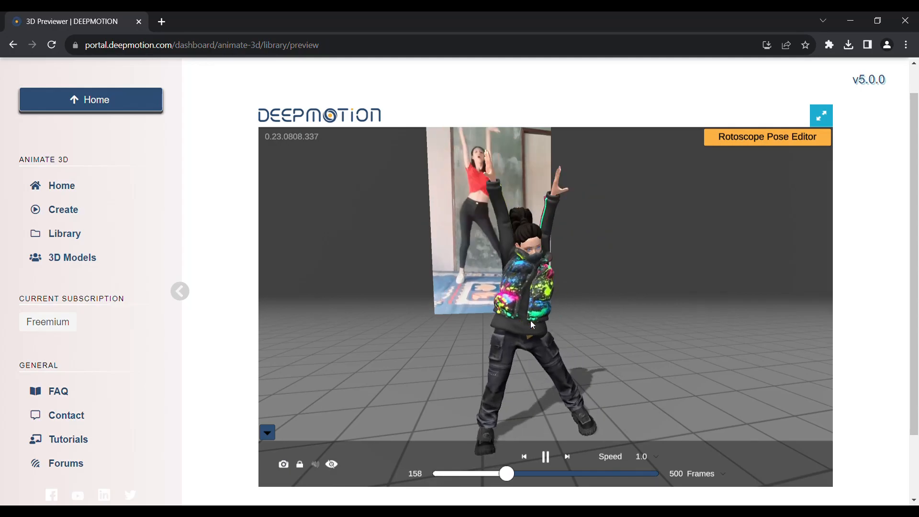
left_click_drag(531, 320, 794, 327)
left_click_drag(555, 314, 604, 249)
left_click_drag(605, 249, 605, 257)
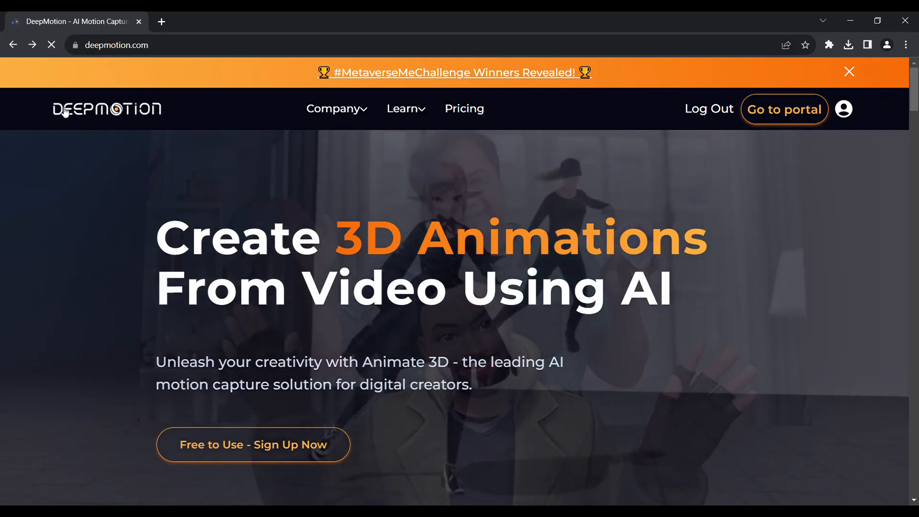
Open the free sign-up page from the DeepMotion homepage and look over the Freemium account form.
scroll(164, 220, "down", 2)
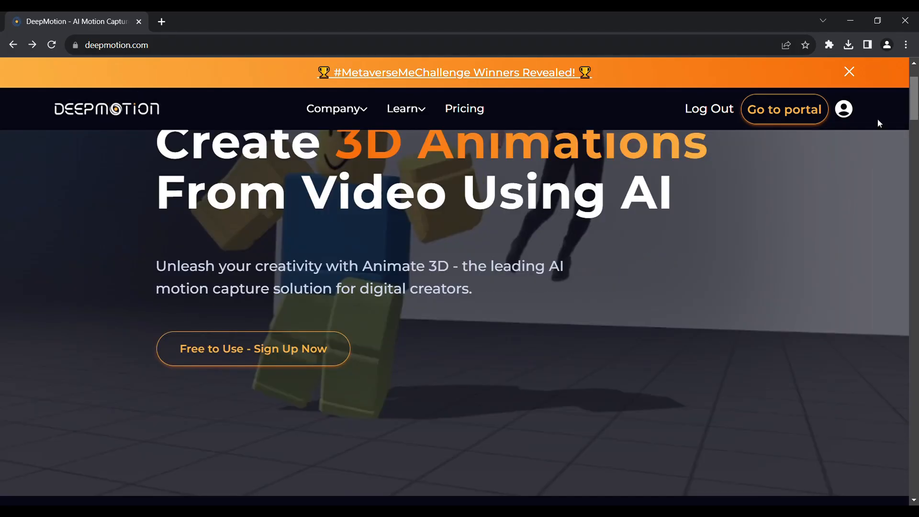
left_click(286, 351)
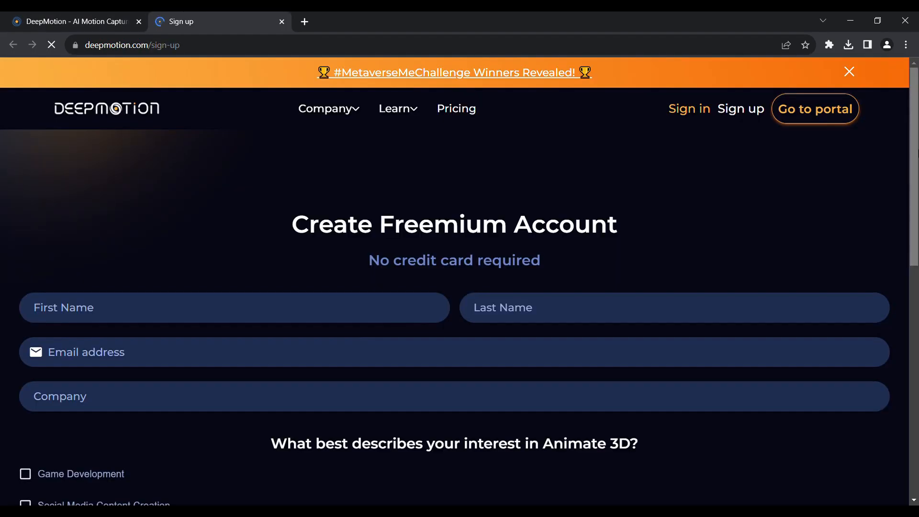
scroll(455, 312, "down", 1)
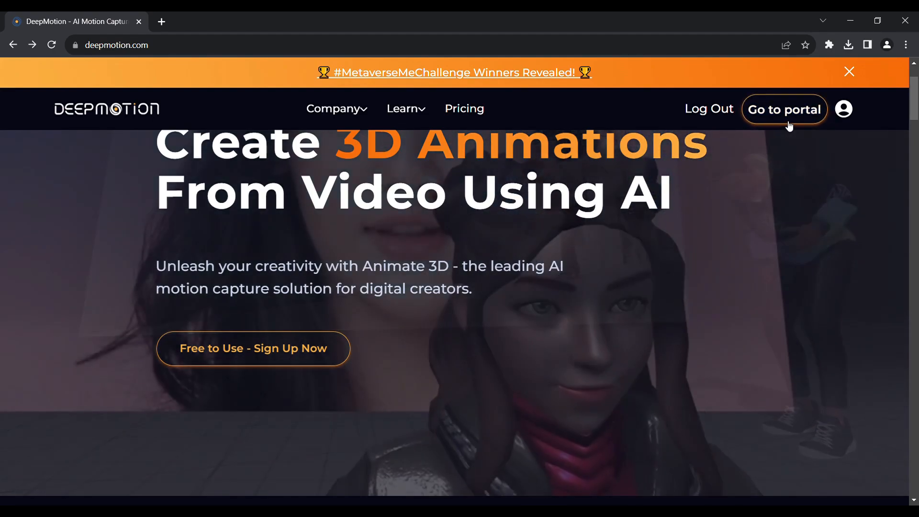
Go to the DeepMotion portal, open Animate 3D and skip the new animation guide.
left_click(789, 124)
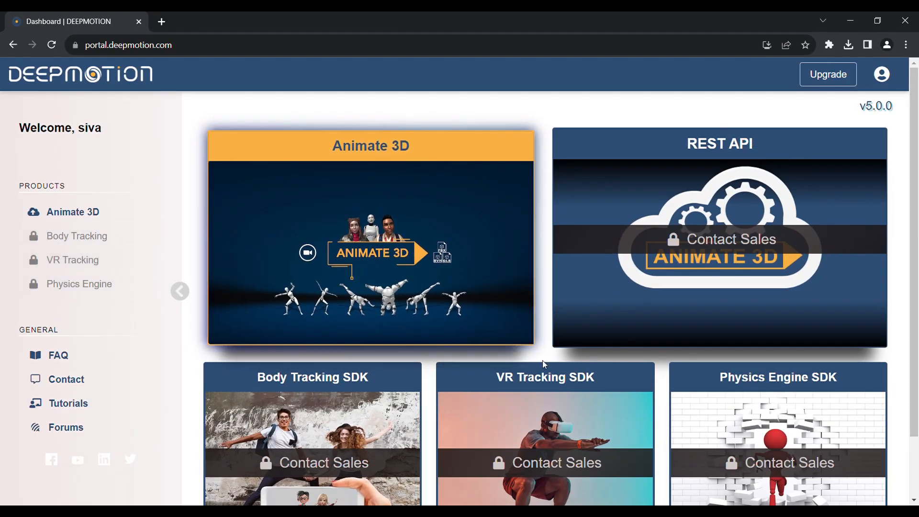
mouse_move(918, 189)
left_mouse_down()
mouse_move(918, 249)
mouse_move(918, 187)
left_mouse_up()
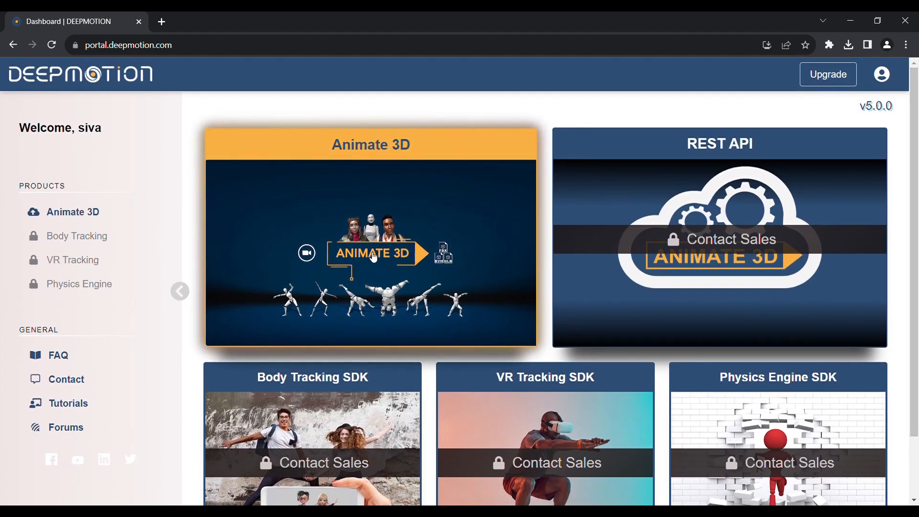
left_click(309, 246)
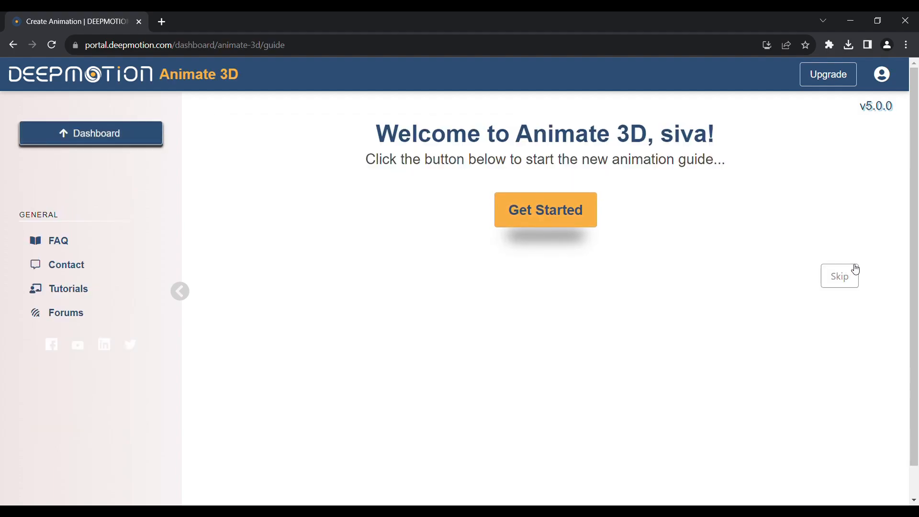
left_click(847, 277)
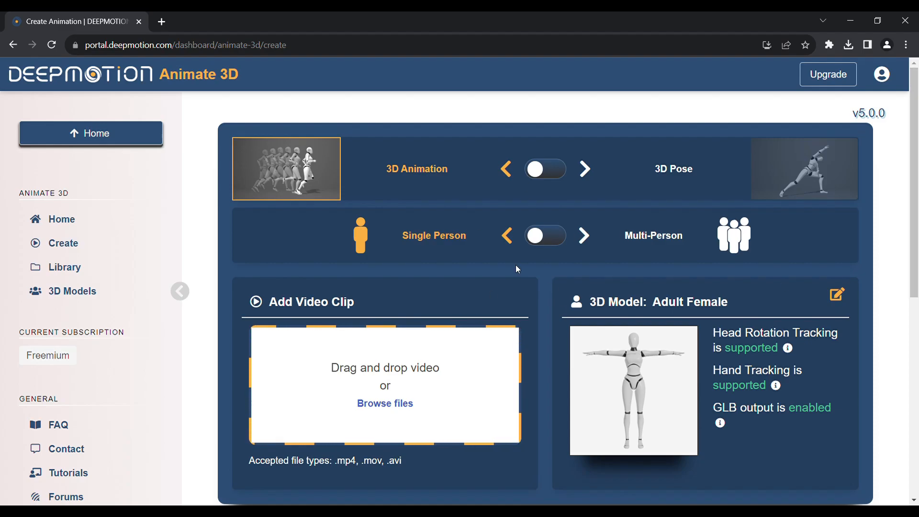
Open the 3D Models page and start creating a stylized Ready Player Me avatar.
left_click(89, 300)
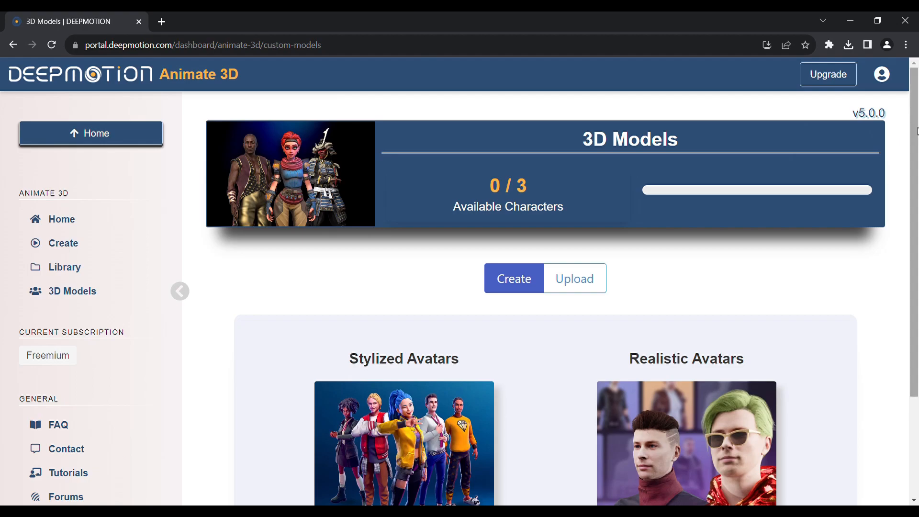
left_click_drag(917, 131, 918, 238)
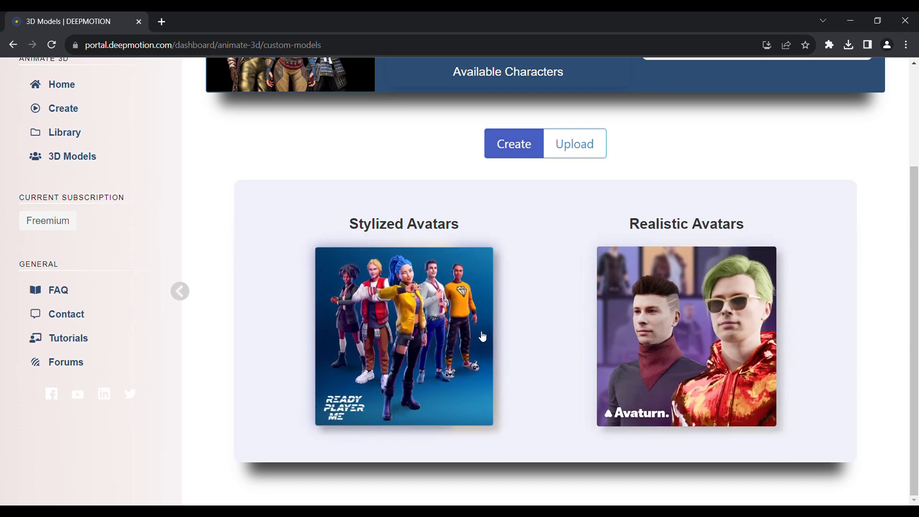
left_click(407, 348)
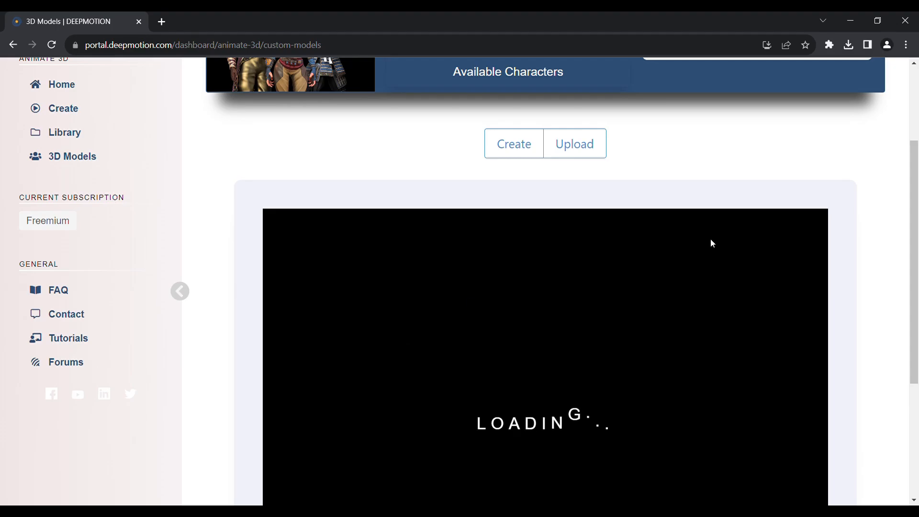
scroll(917, 168, "down", 3)
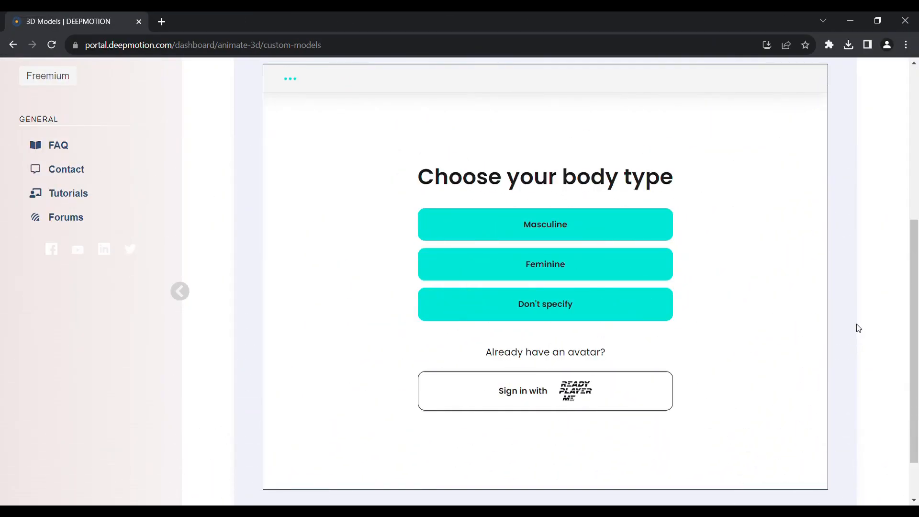
Choose the Feminine body type and continue without a photo.
left_click(560, 270)
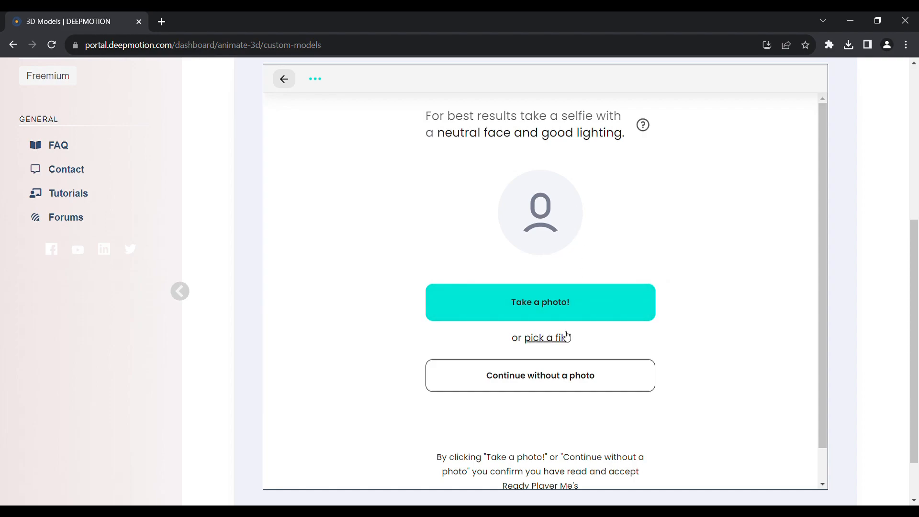
left_click(550, 383)
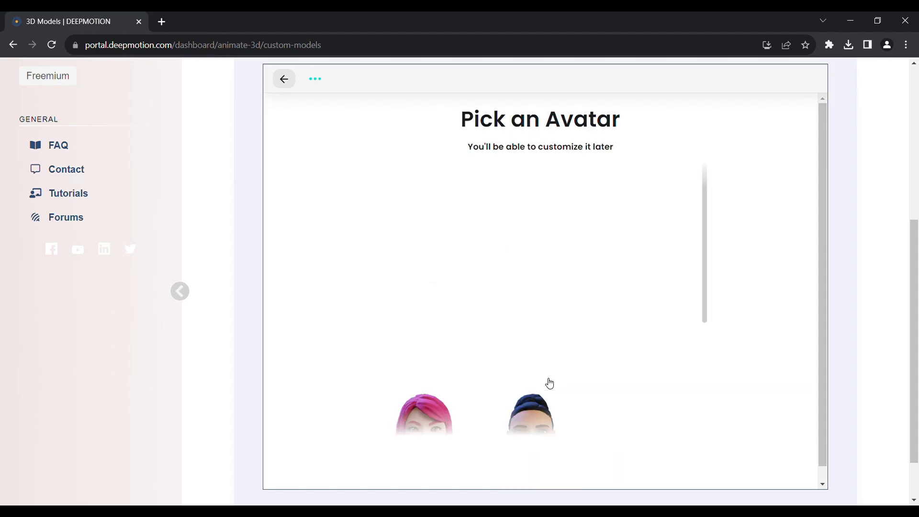
left_click_drag(705, 211, 725, 215)
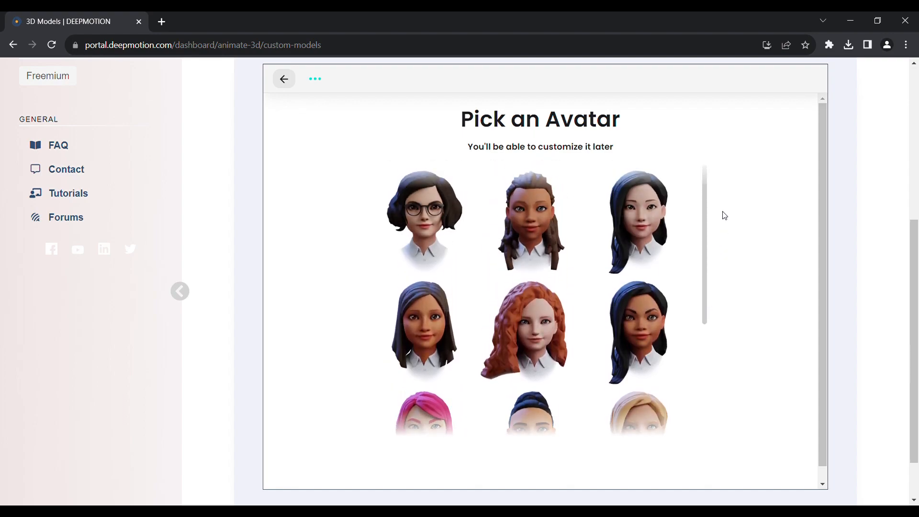
Pick the pale-skinned avatar with long black side-swept hair and dress it in the black jacket with multicoloured paint splatters.
left_click(632, 216)
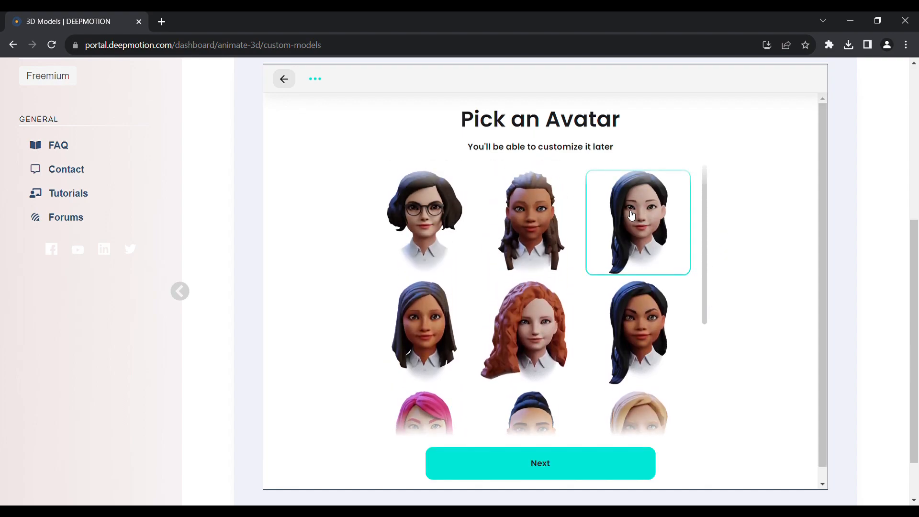
left_click(546, 468)
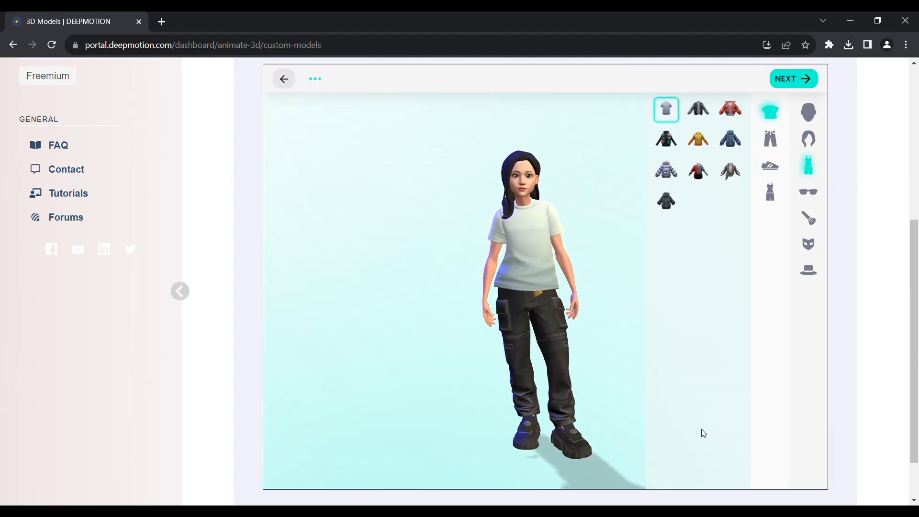
left_click(666, 139)
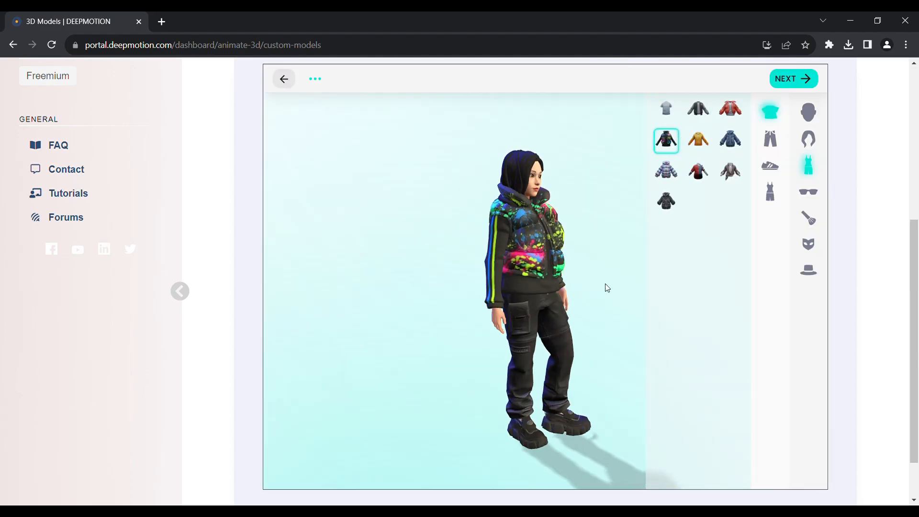
left_click(771, 139)
Customize the avatar's face with the third eye shape and light blue eyes, leaving the beard option at none.
left_click(809, 113)
left_click(733, 272)
left_click(732, 143)
left_click(771, 139)
left_click(733, 300)
left_click(731, 205)
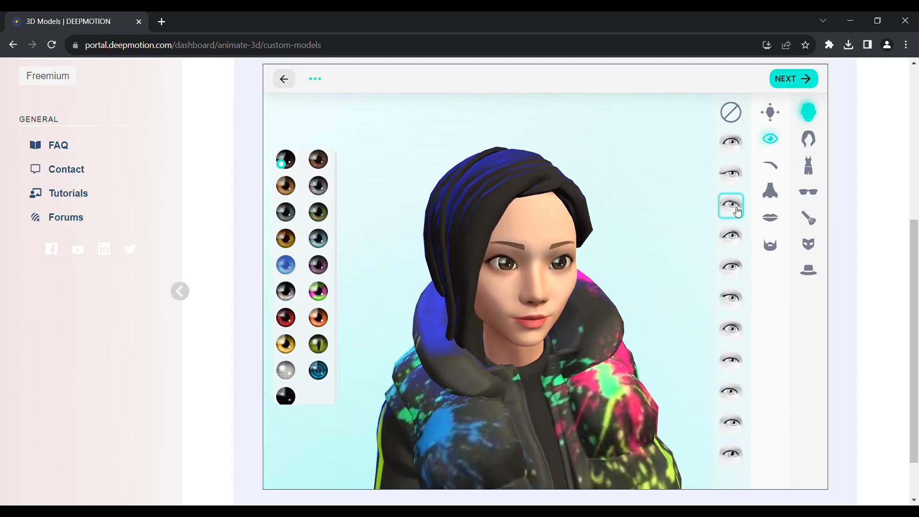
left_click(286, 265)
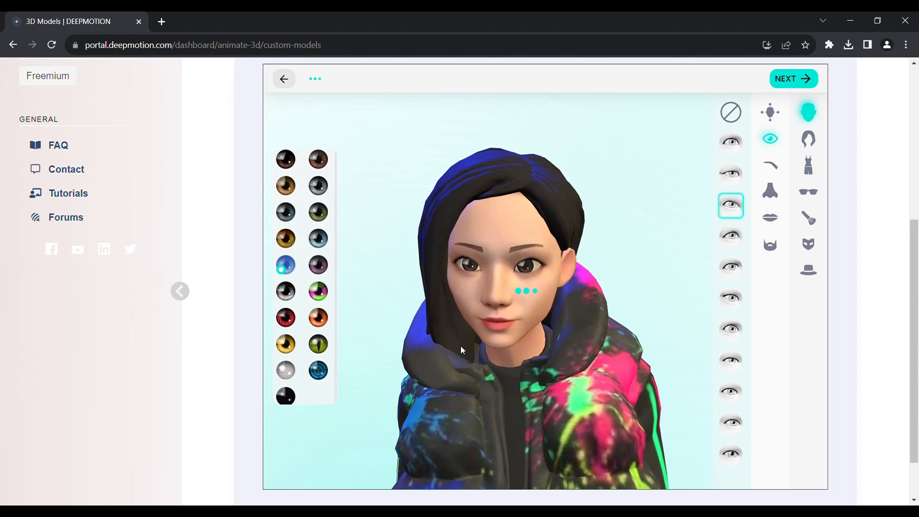
left_click(771, 166)
left_click(771, 218)
left_click(770, 245)
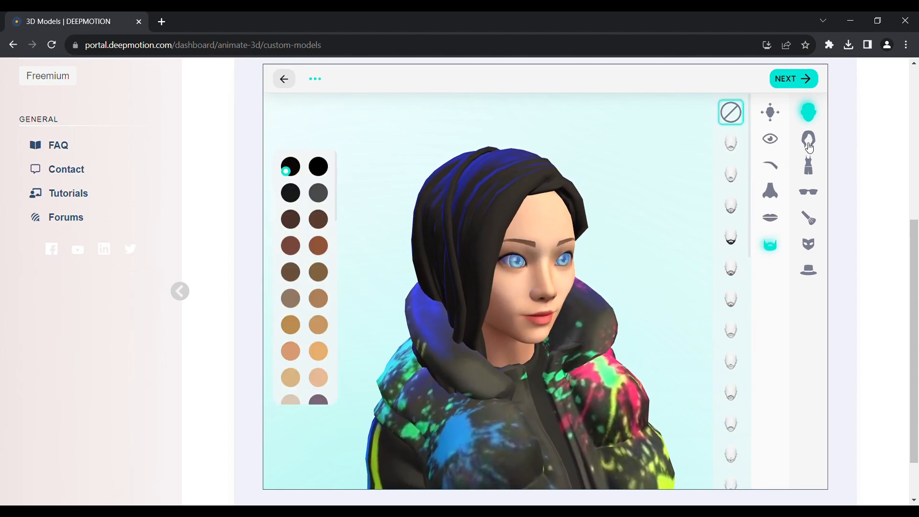
Give the avatar the tied-back hairstyle in black and add a black mask covering the mouth and nose.
left_click(808, 140)
left_click(708, 206)
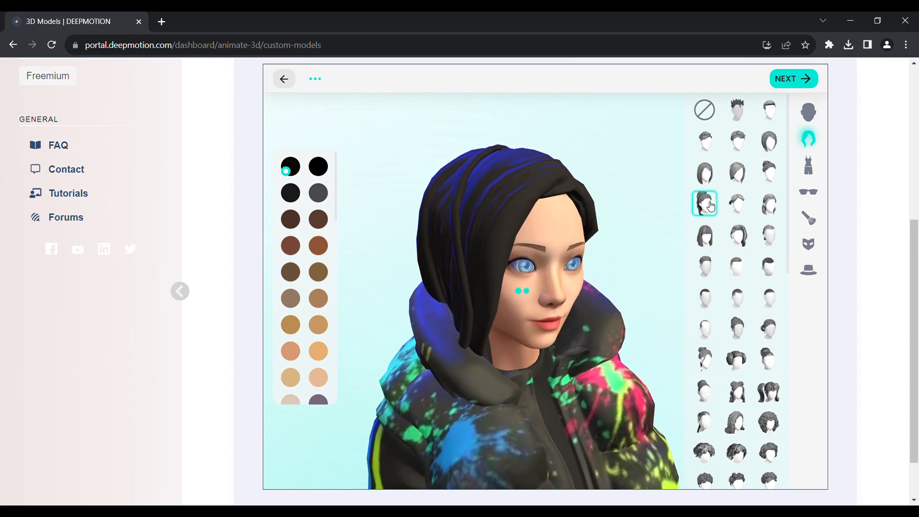
left_click(809, 166)
left_click(808, 218)
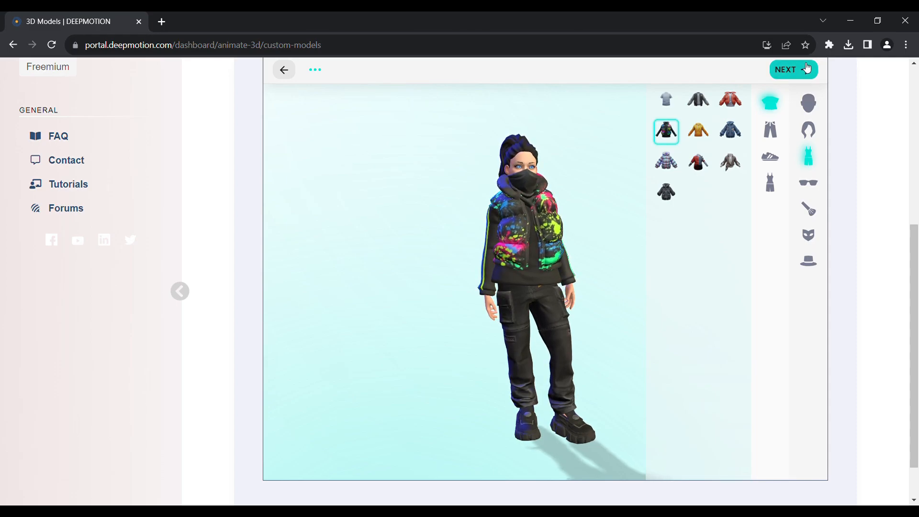
Finish the avatar without signing up for Ready Player Me and save it as a new character named Tara.
left_click(806, 69)
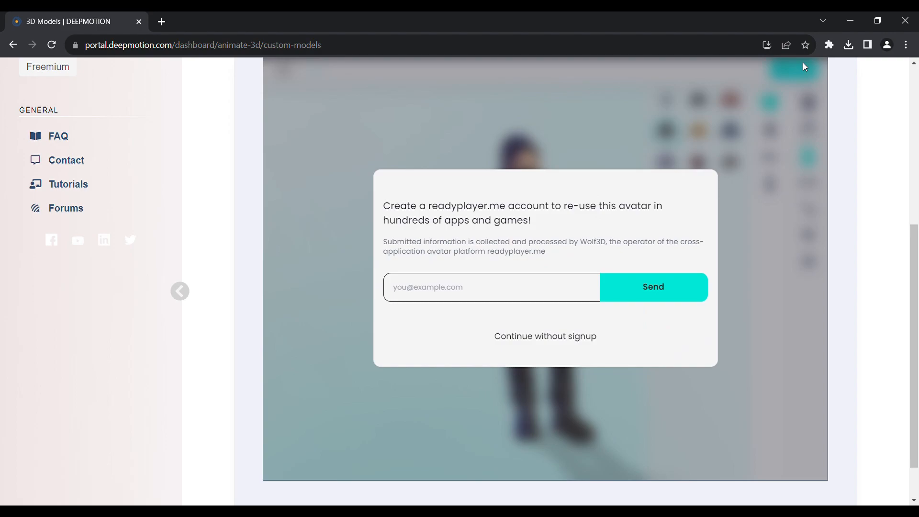
left_click(537, 341)
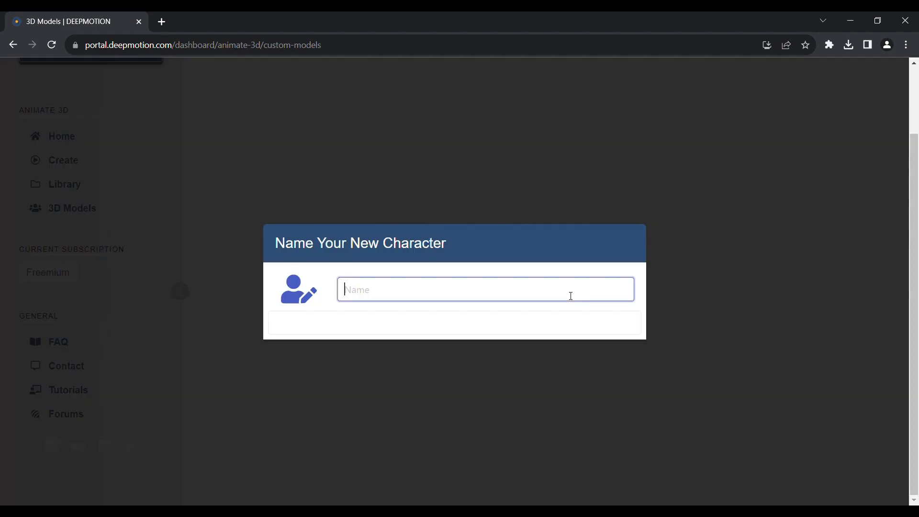
type("Tara")
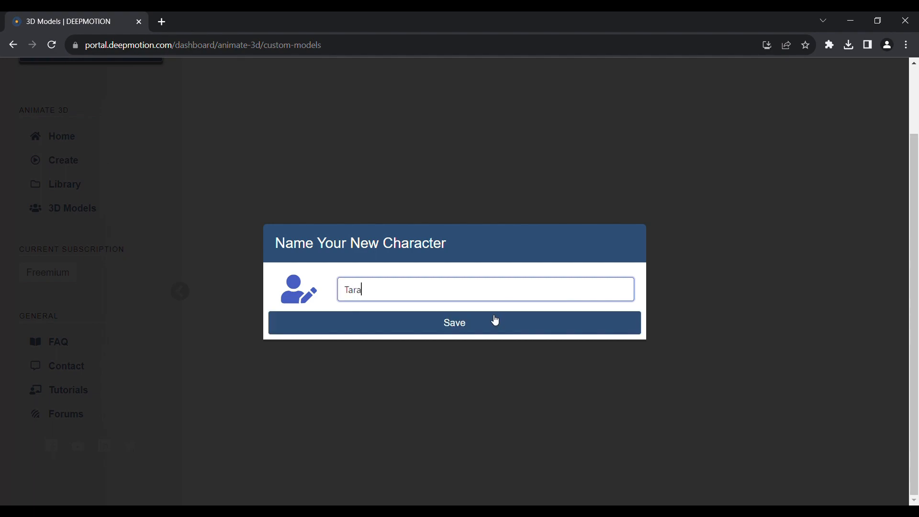
left_click(485, 332)
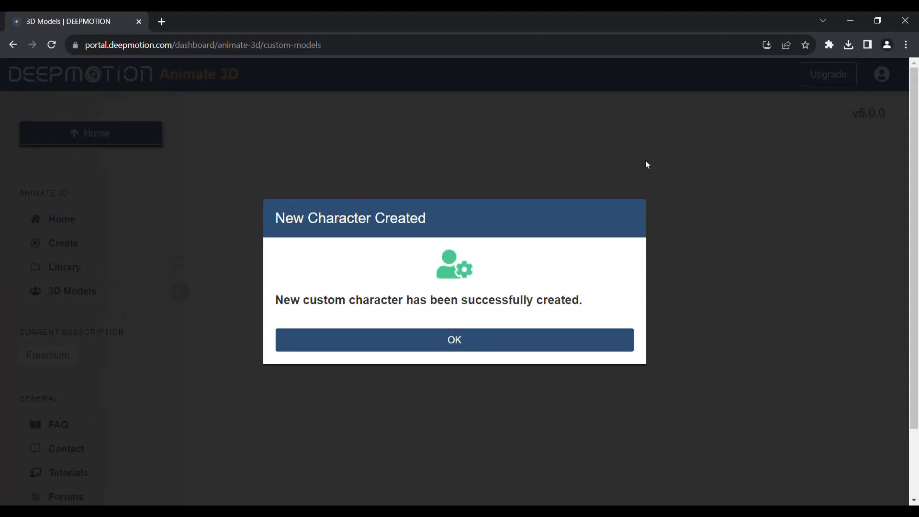
left_click(470, 342)
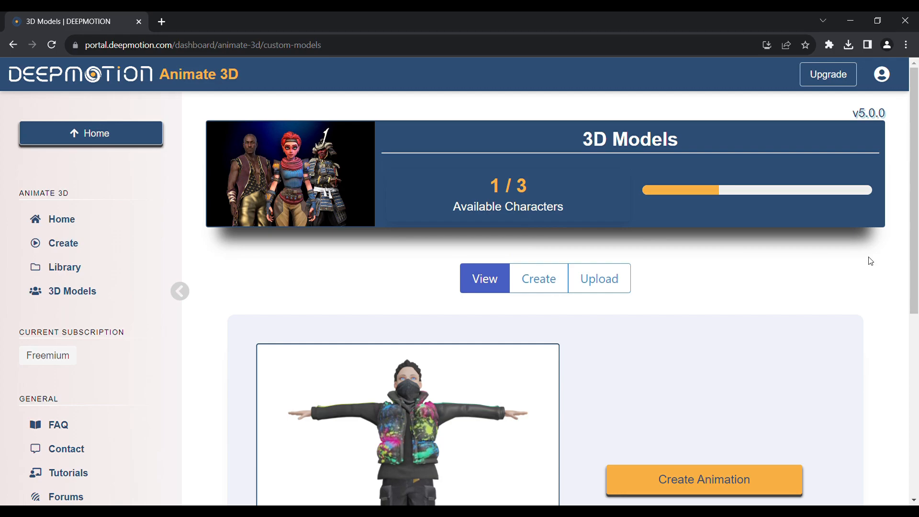
Start a new animation with the Tara character and add the video clip videoplayback.mp4.
left_click_drag(917, 127, 917, 236)
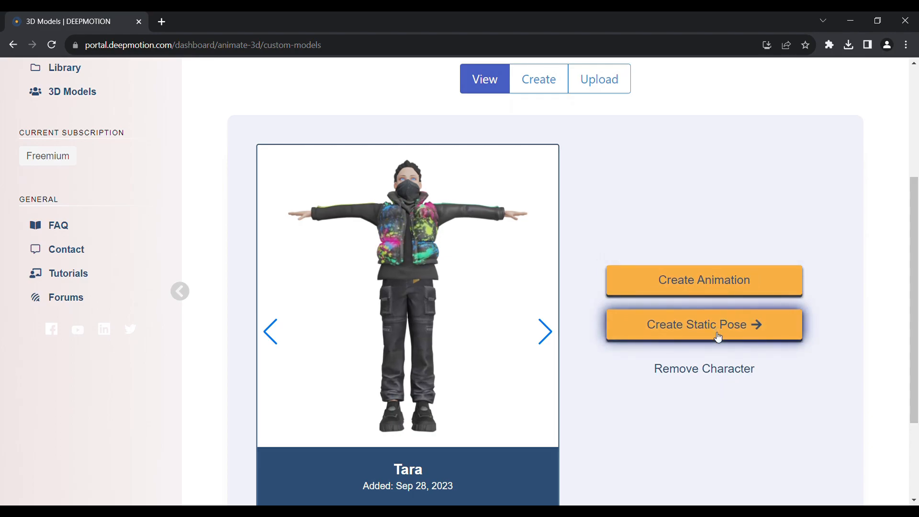
left_click(713, 293)
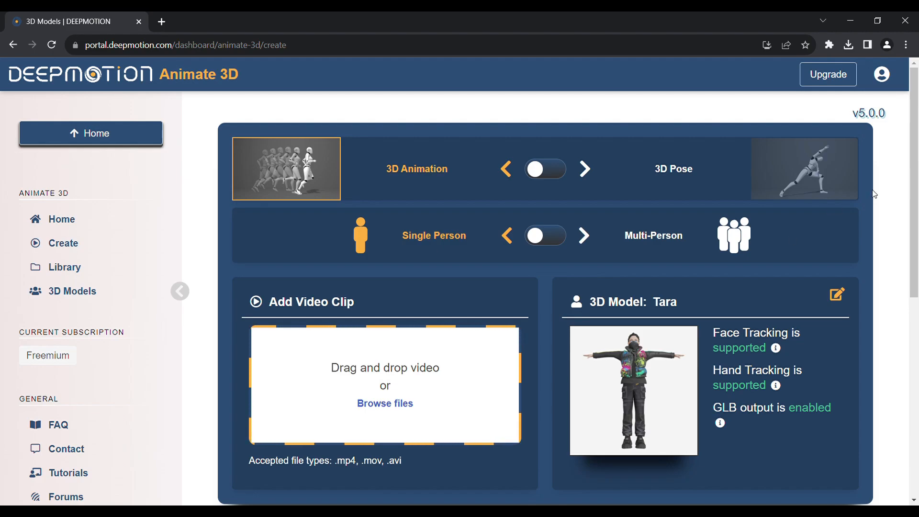
left_click_drag(918, 129, 918, 145)
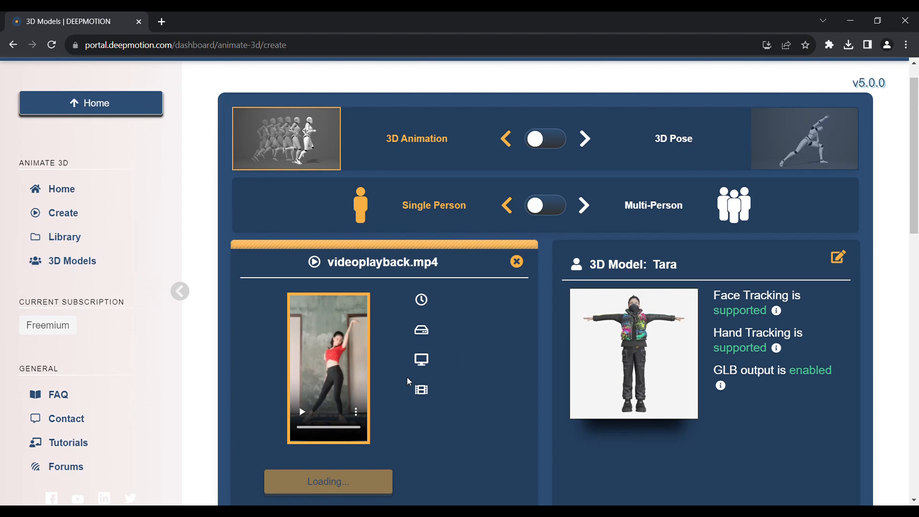
mouse_move(917, 122)
left_mouse_down()
mouse_move(917, 261)
mouse_move(917, 133)
left_mouse_up()
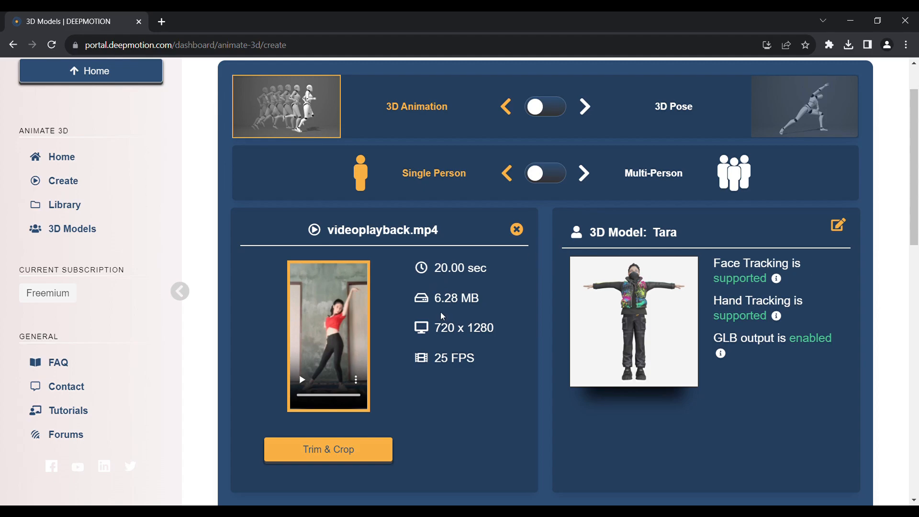
Enable MP4 output in the job's video output settings.
scroll(918, 138, "down", 7)
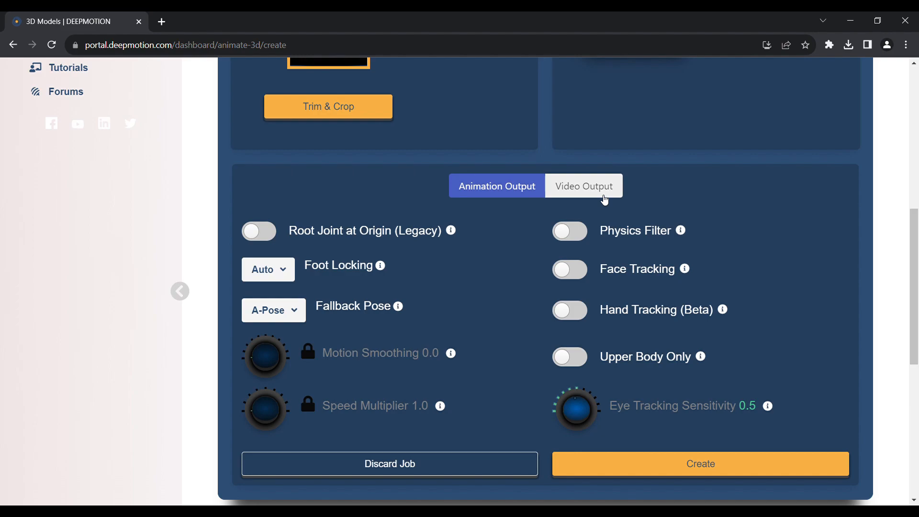
left_click(594, 197)
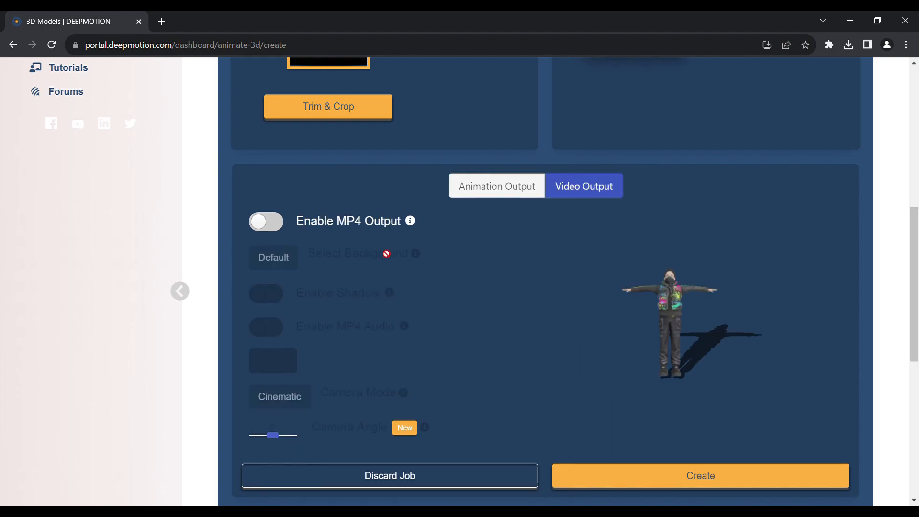
left_click(271, 222)
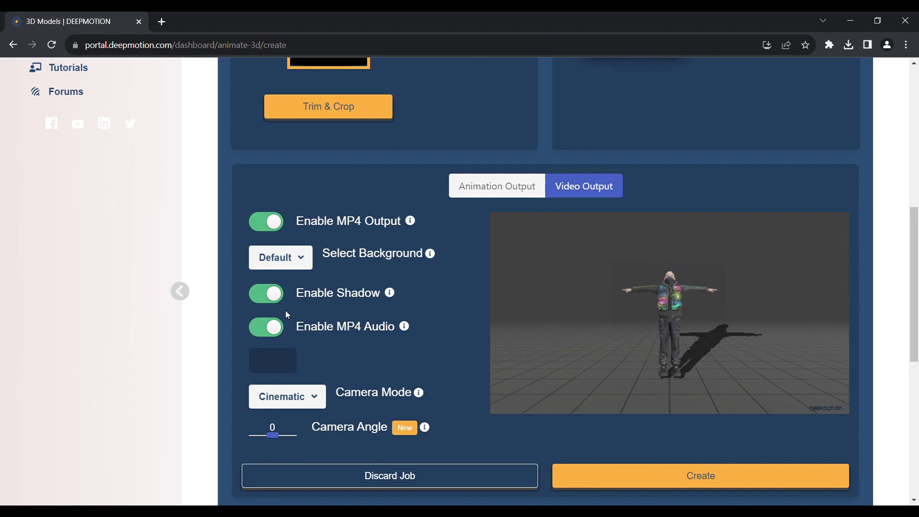
Set the MP4 output's background to the Solid green option.
scroll(323, 306, "down", 2)
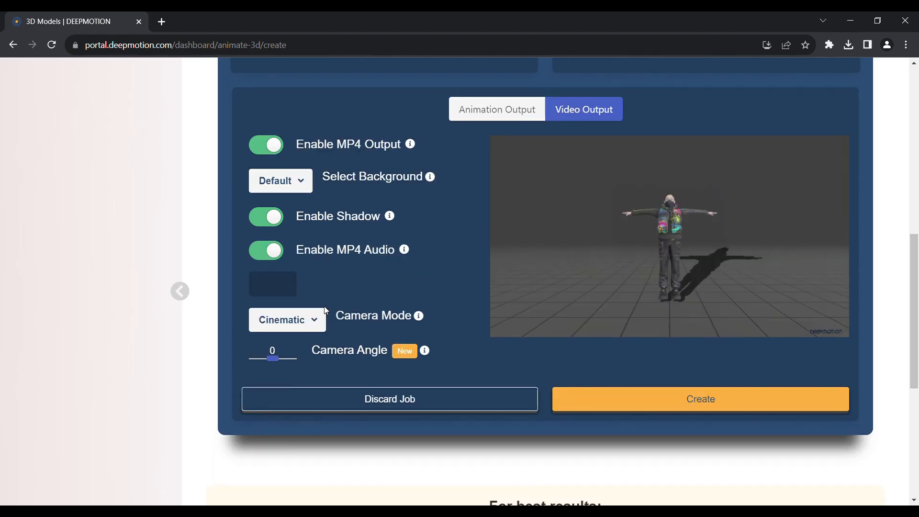
left_click(269, 223)
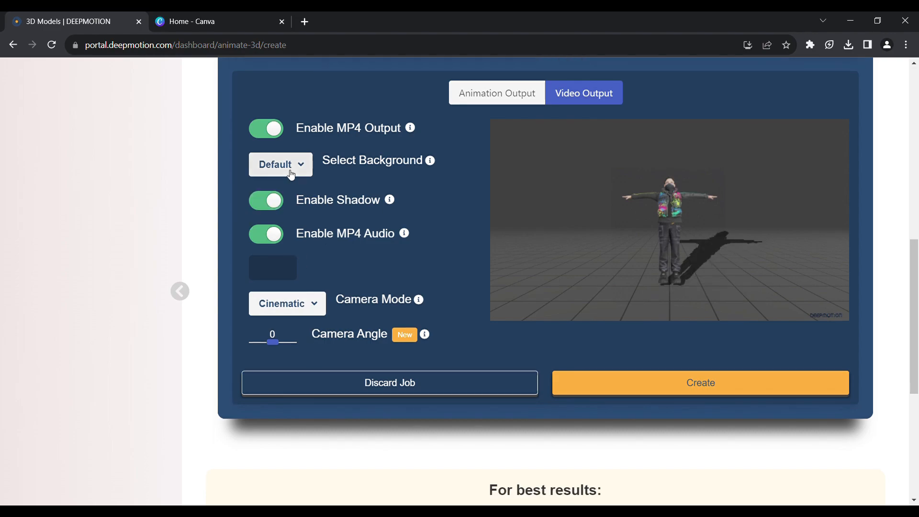
left_click(288, 165)
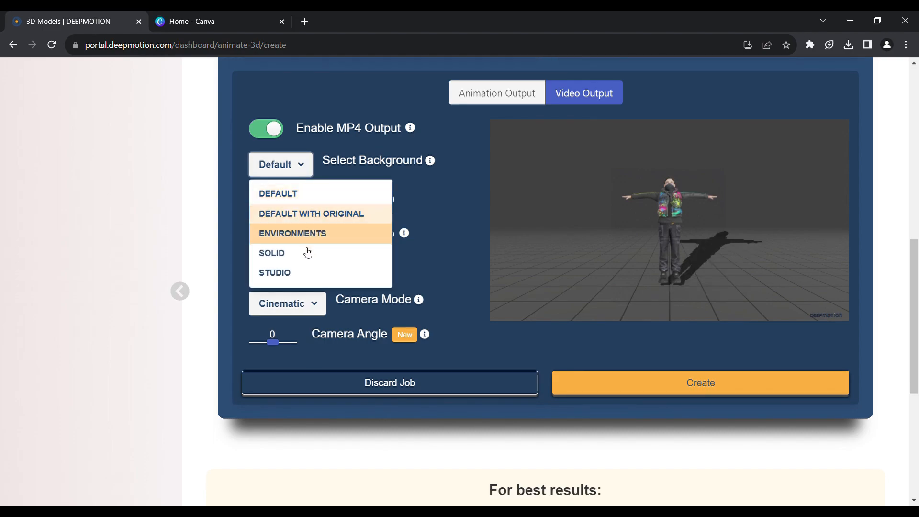
left_click(294, 254)
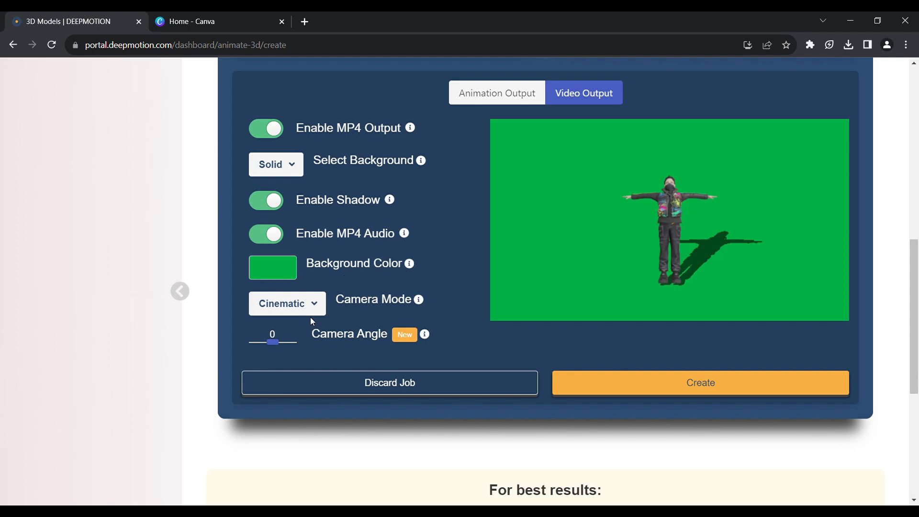
Keep the camera mode on Cinematic and create the videoplayback animation job with the current settings.
left_click(318, 304)
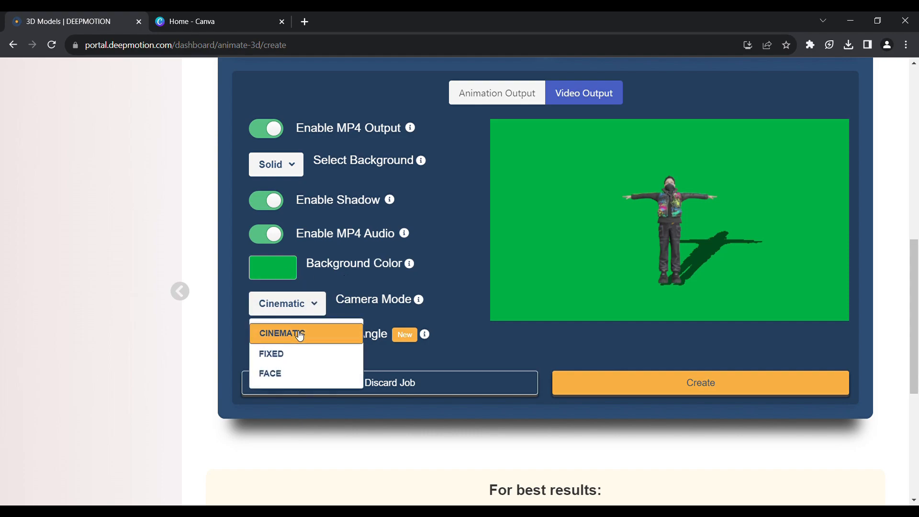
left_click(298, 333)
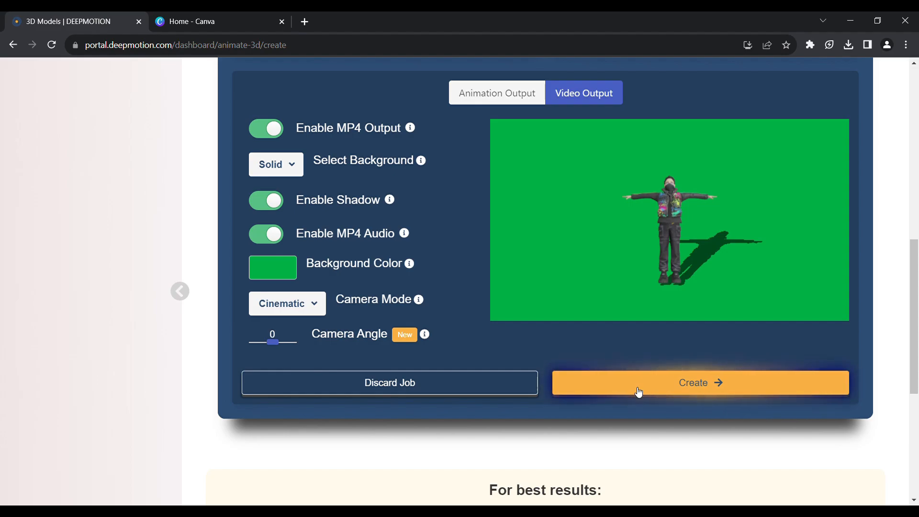
left_click(639, 392)
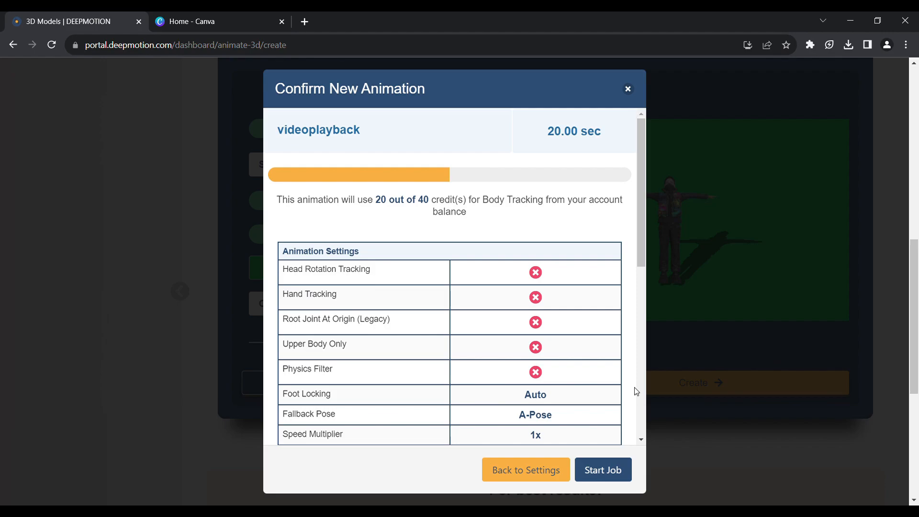
left_click(605, 471)
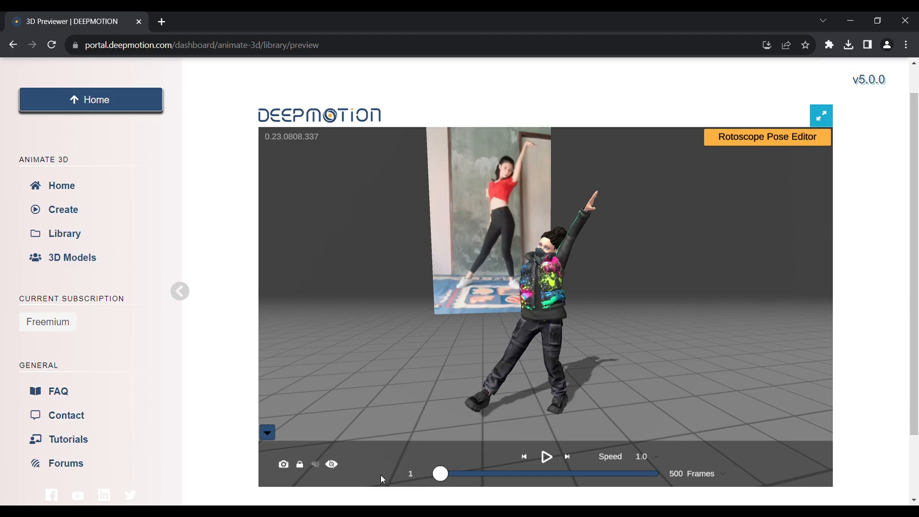
Play the finished dance animation in the 3D previewer and examine the character from several angles and distances.
left_click(546, 457)
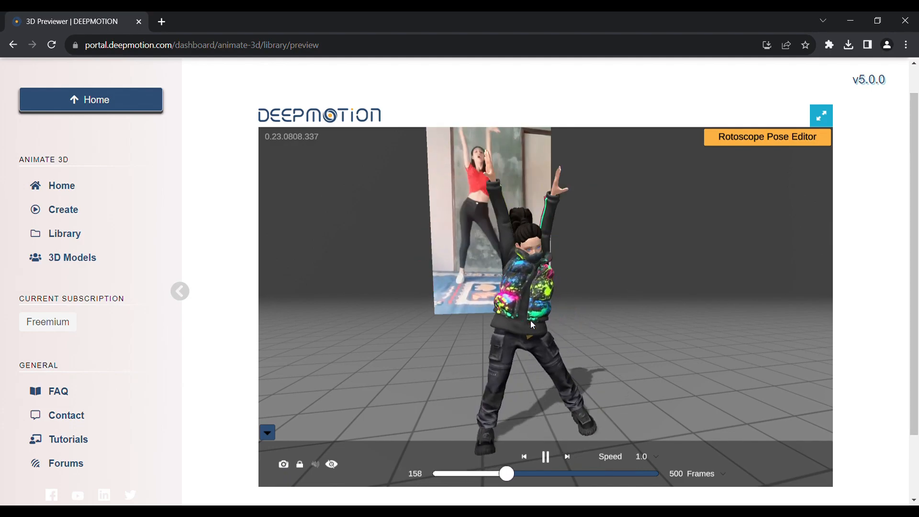
left_click_drag(531, 320, 555, 314)
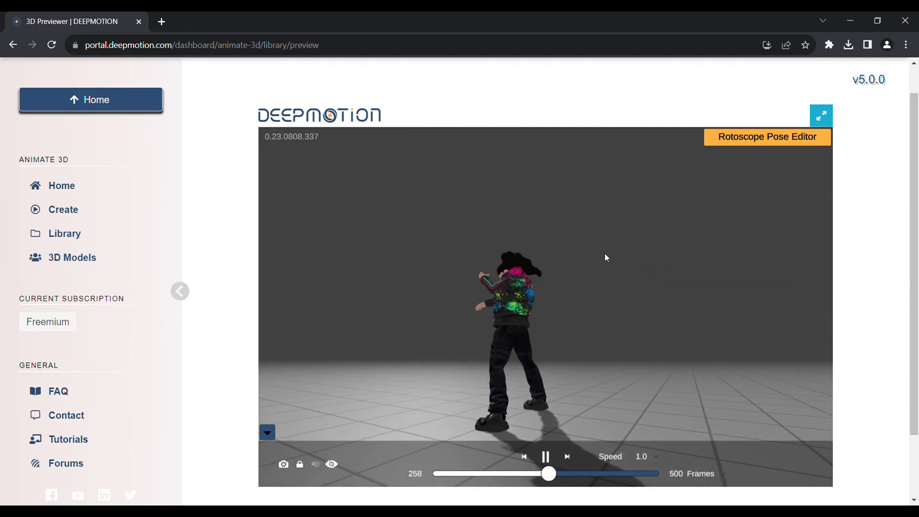
scroll(605, 257, "down", 5)
scroll(605, 258, "down", 3)
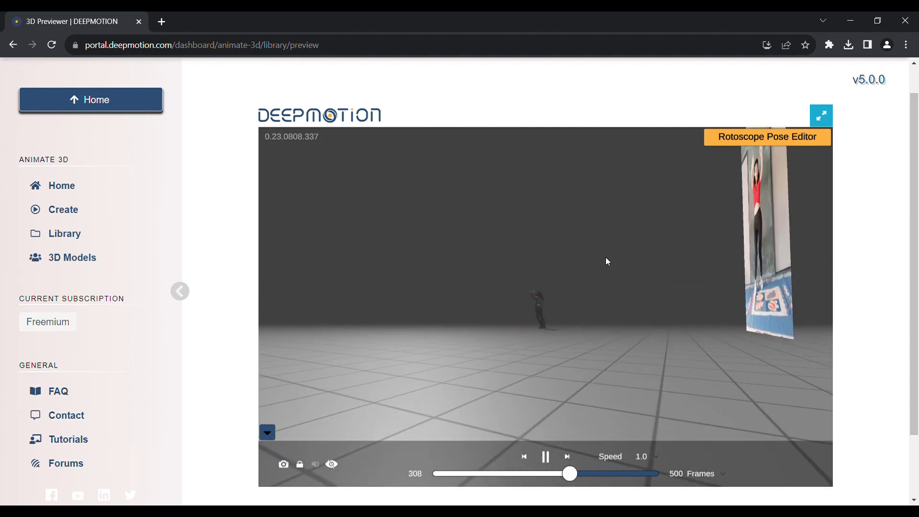
scroll(605, 257, "up", 10)
left_click_drag(641, 258, 452, 455)
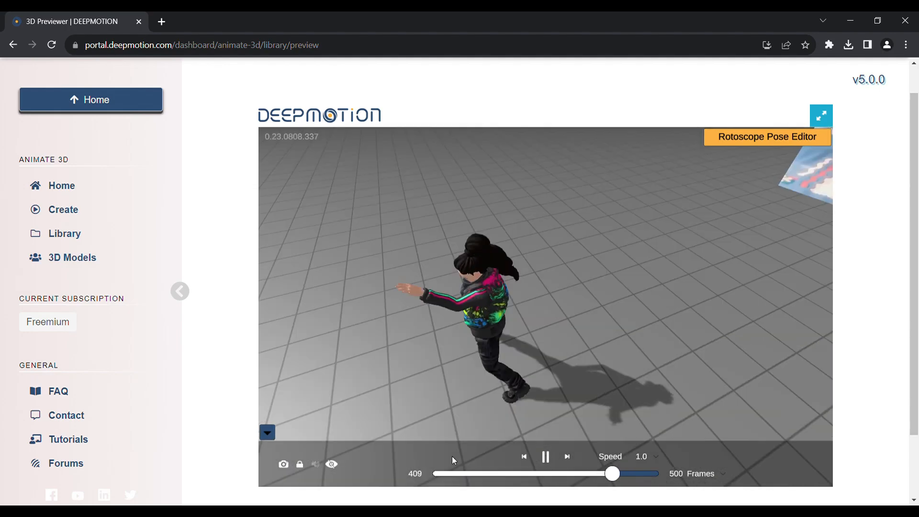
left_click_drag(493, 395, 493, 266)
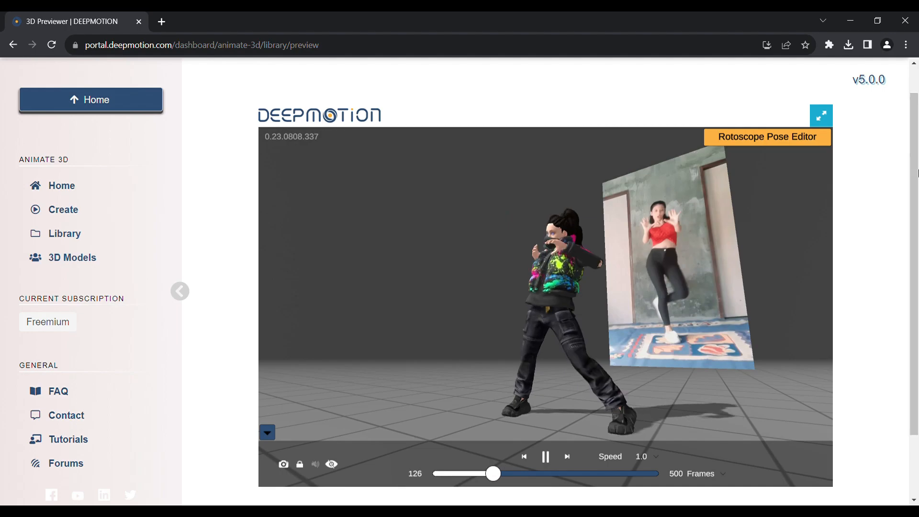
Choose MP4 as the download format for Tara's videoplayback animation.
left_click_drag(918, 238, 918, 299)
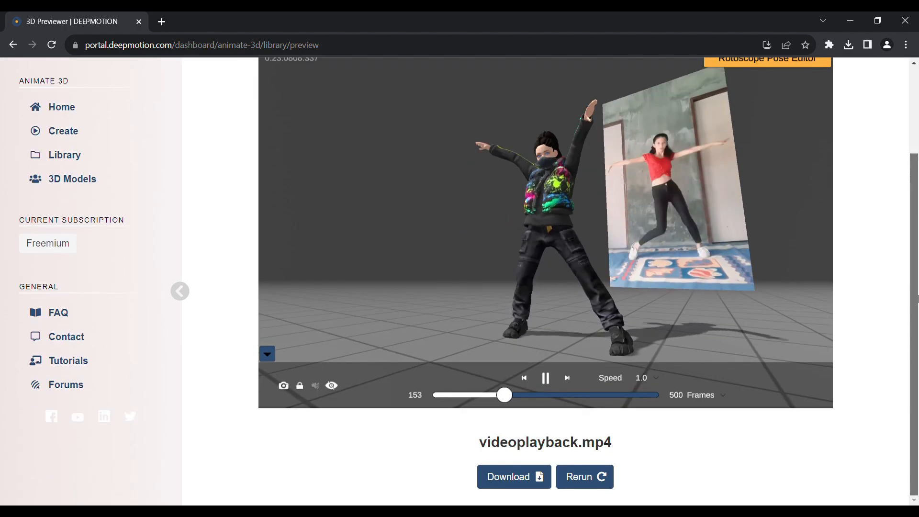
left_click(527, 478)
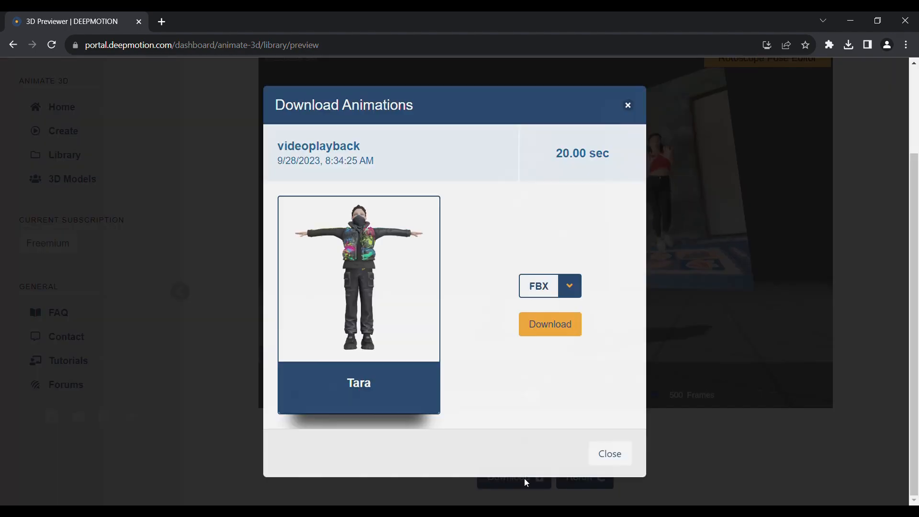
left_click(570, 288)
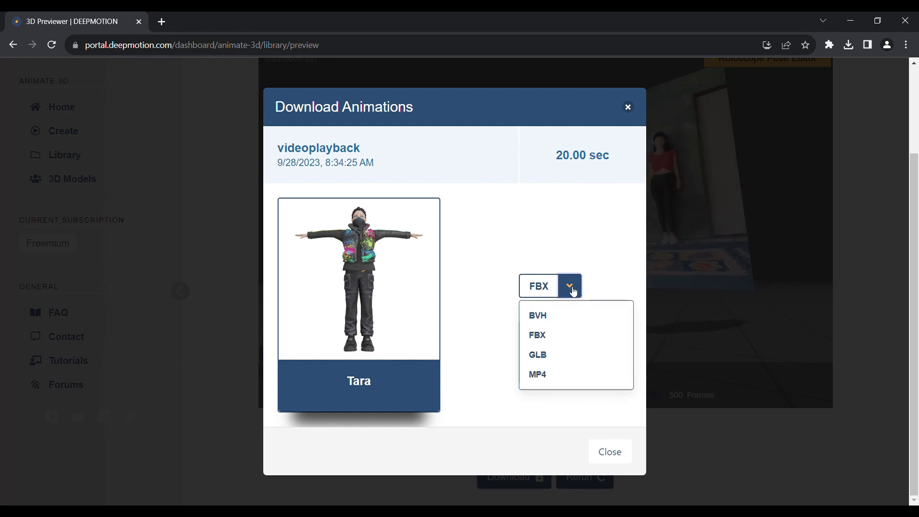
left_click(545, 375)
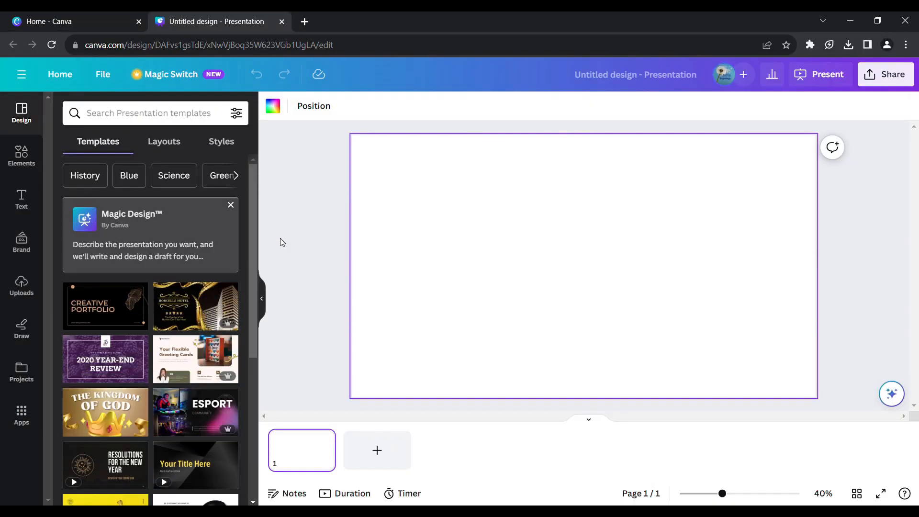
Switch to a blank Canva presentation and search its templates for "dance stage".
left_click(196, 115)
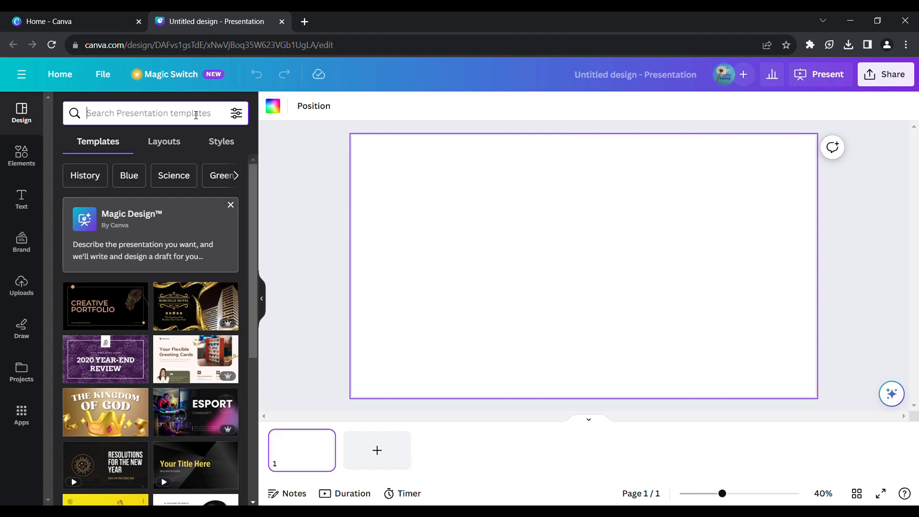
type("dance stage")
key("Return")
left_click(278, 123)
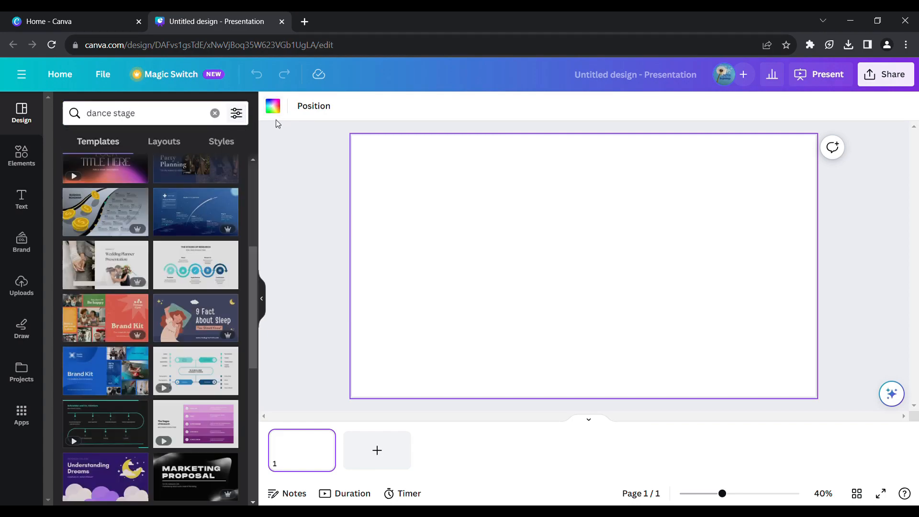
Add the golden star podium video found under "stage background" in the video elements and enlarge it to fill the page.
left_click(22, 156)
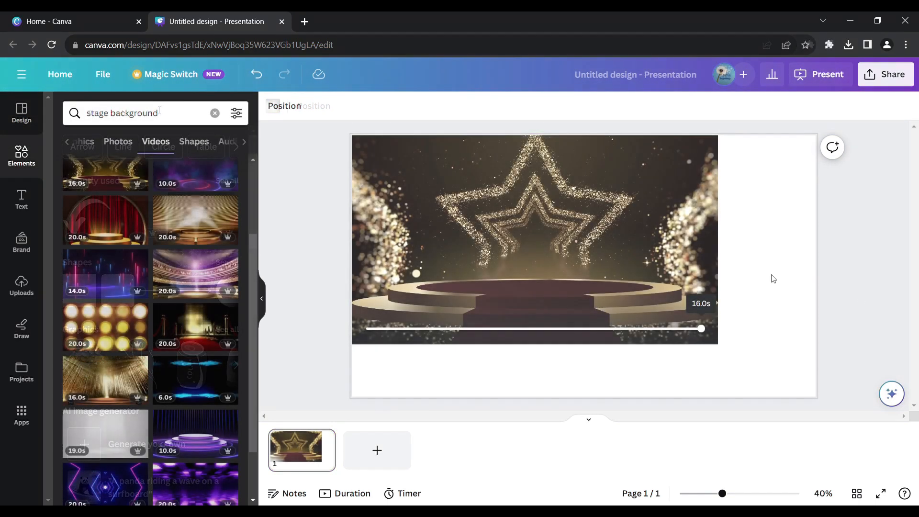
scroll(239, 164, "up", 3)
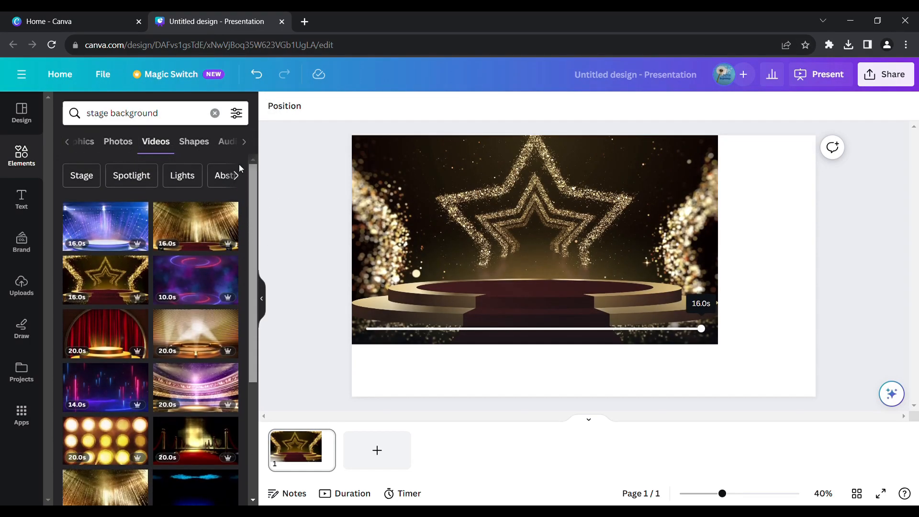
left_click(524, 247)
left_click_drag(720, 346, 817, 406)
left_click(862, 316)
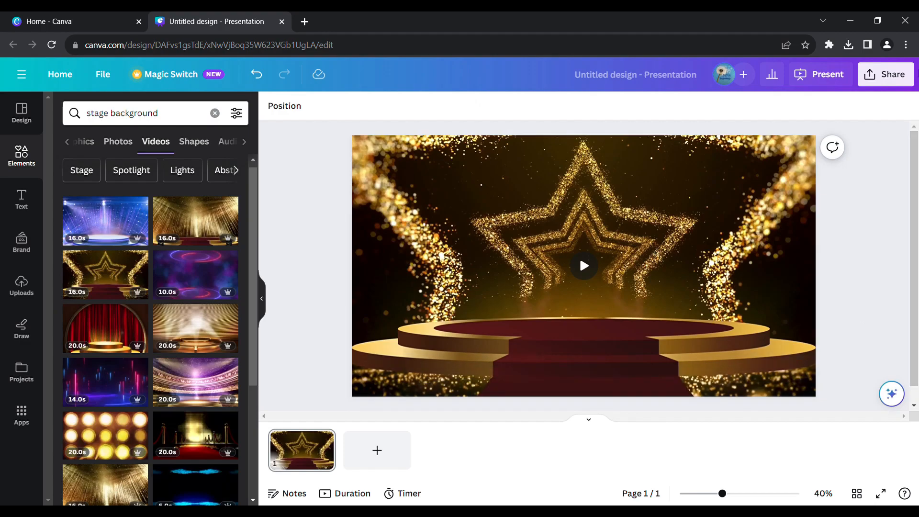
Download the stage design as an MP4 Video at 1080p (HD) quality.
left_click(893, 74)
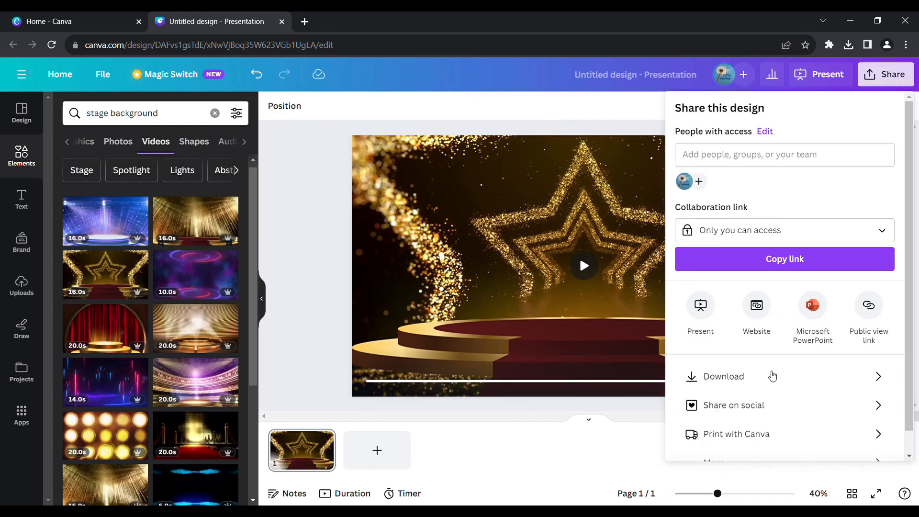
left_click(772, 375)
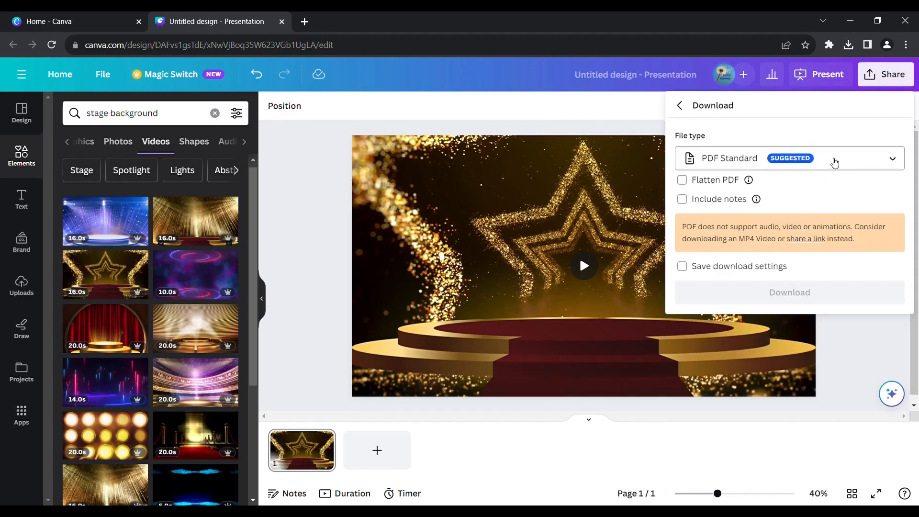
left_click(834, 162)
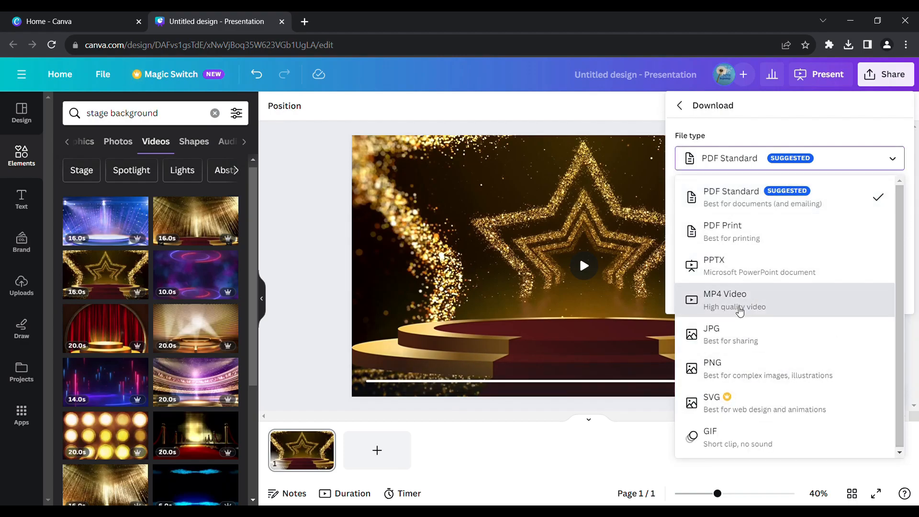
left_click(739, 306)
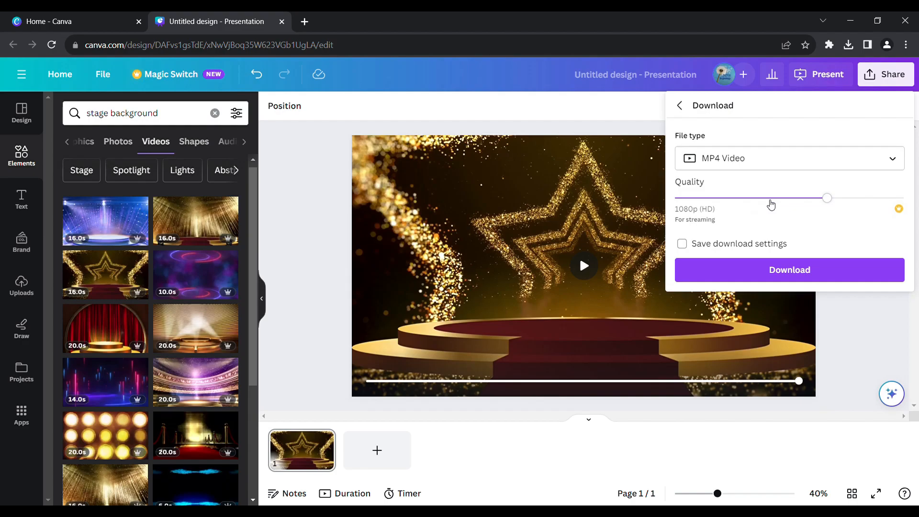
left_click(771, 204)
left_click(763, 268)
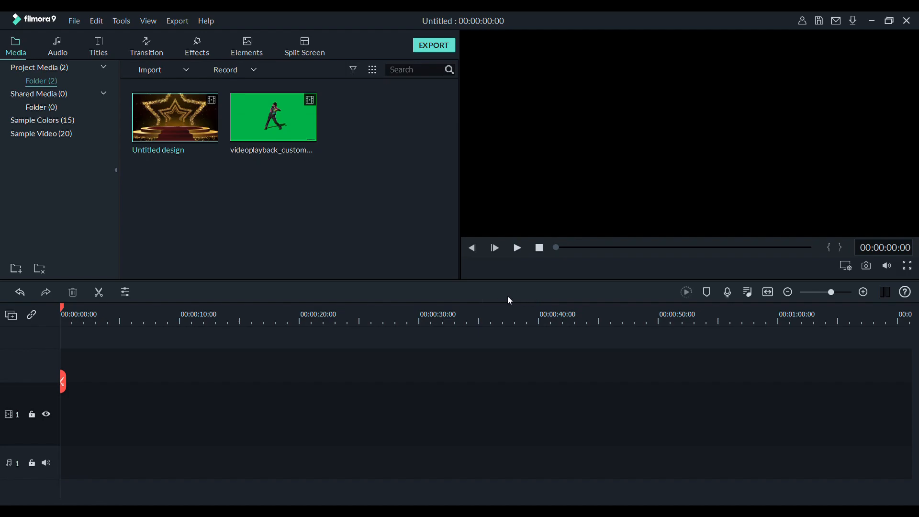
Switch to Filmora and place the Untitled design stage clip on video track 1 and the green-screen dance clip above it, both starting at zero.
left_click(480, 287)
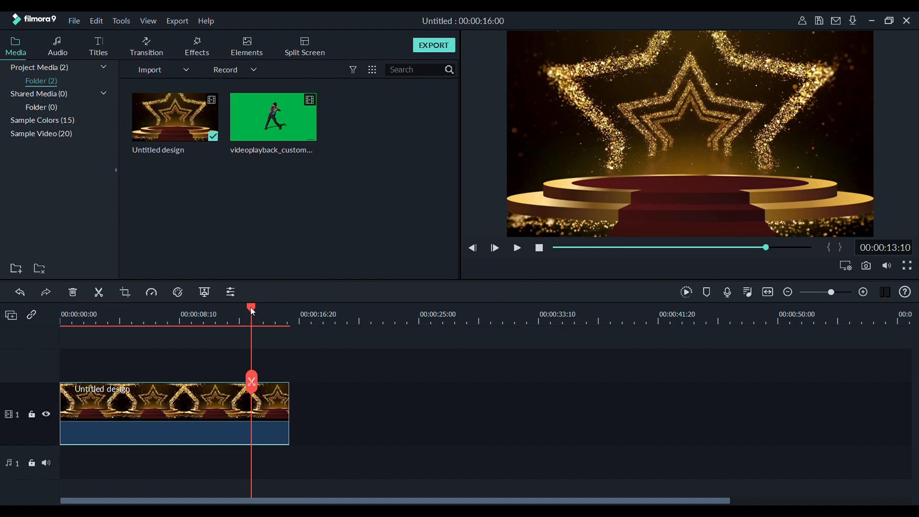
left_click_drag(251, 311, 41, 322)
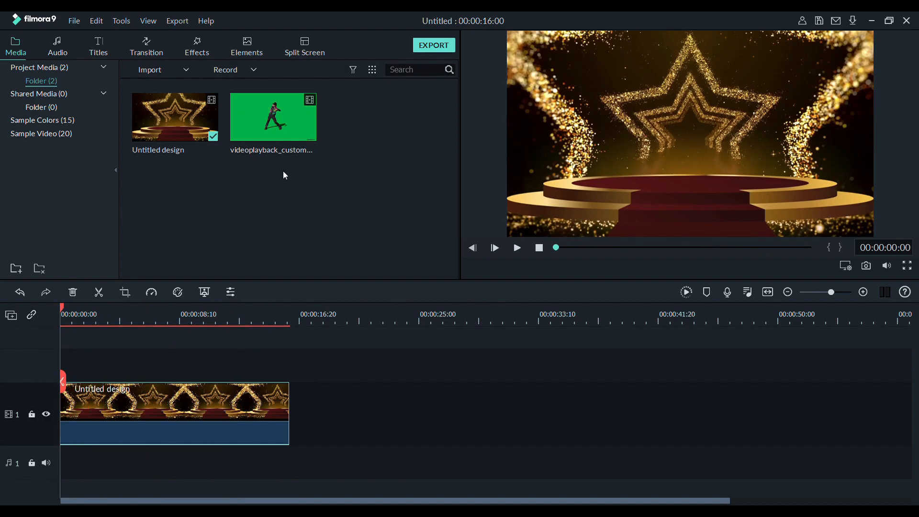
left_click_drag(349, 170, 62, 352)
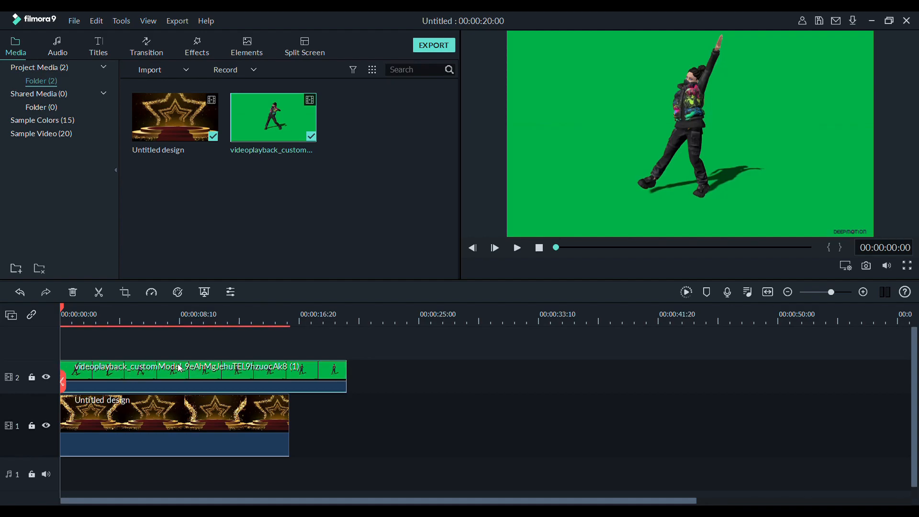
Apply Chroma Key to the green-screen dance clip to remove its green background.
left_click(230, 292)
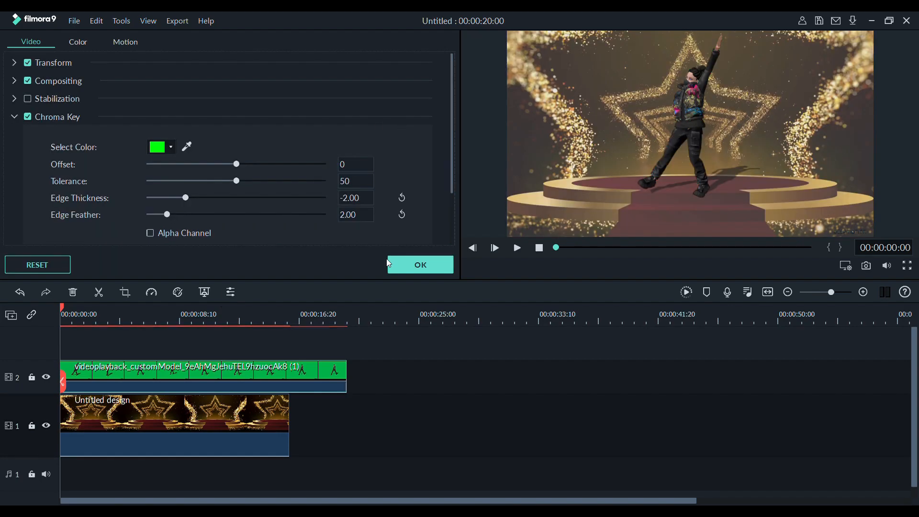
left_click(403, 266)
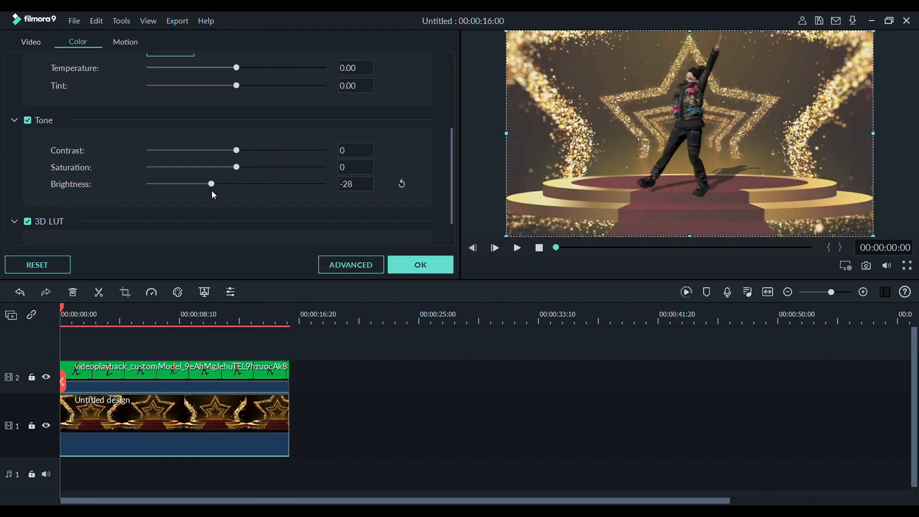
Set the selected clip's brightness to -35 and saturation to 55, and raise its contrast.
mouse_move(212, 191)
left_mouse_down()
mouse_move(194, 190)
mouse_move(206, 190)
left_mouse_up()
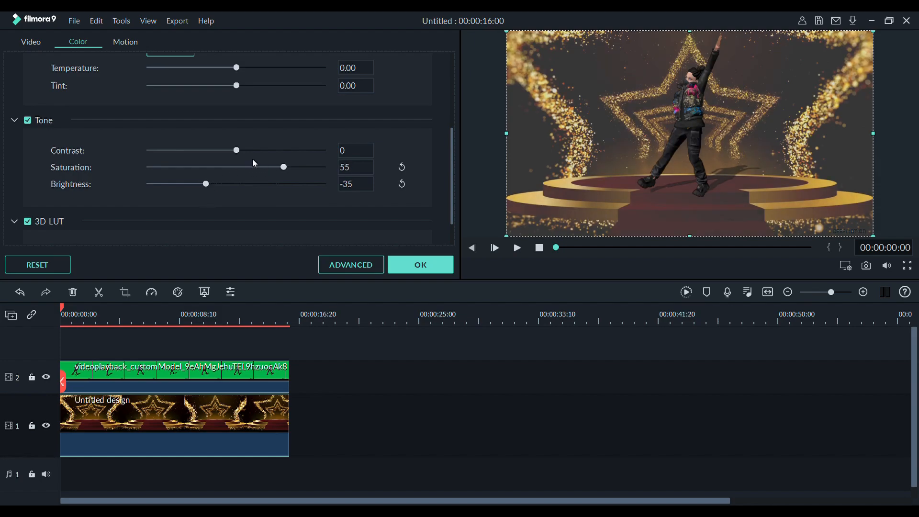
left_click_drag(242, 152, 274, 150)
left_click(420, 266)
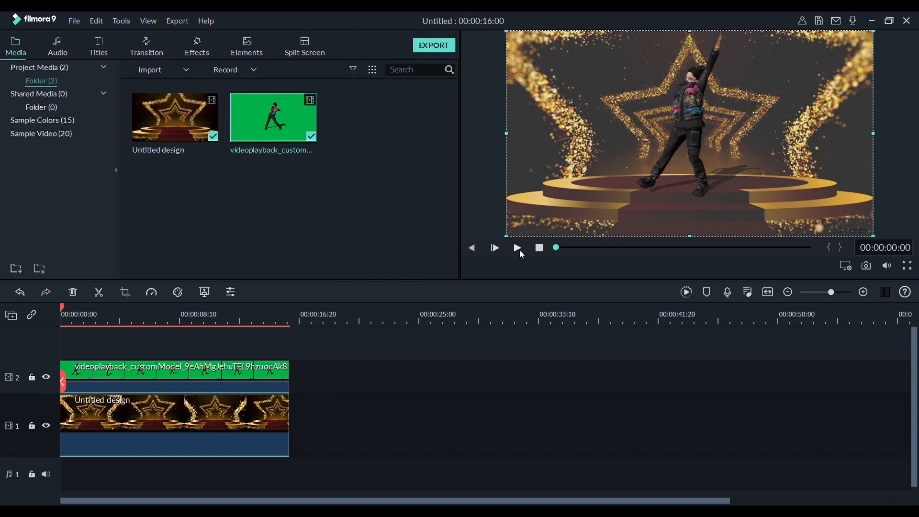